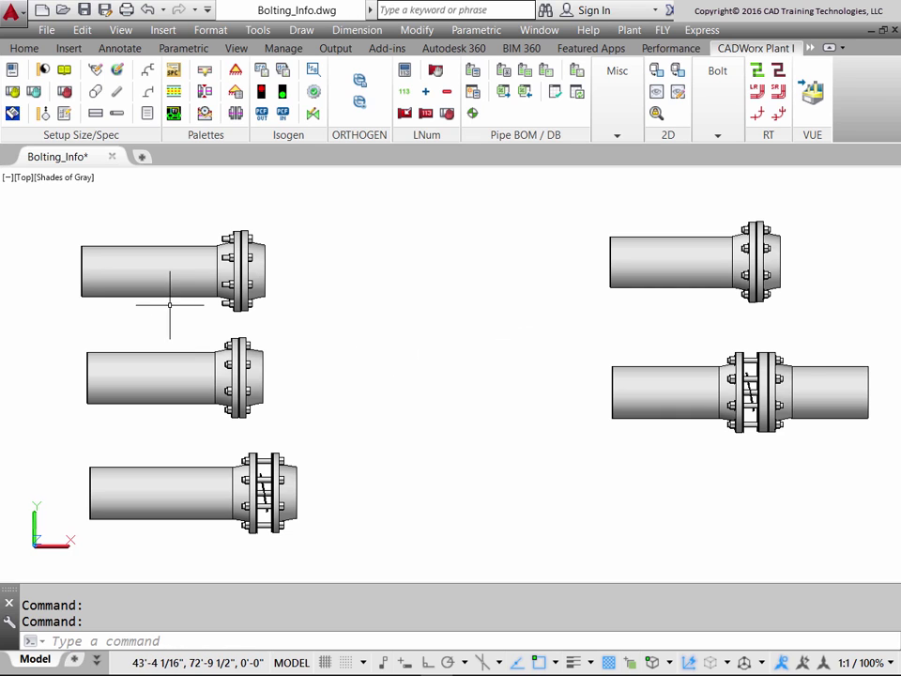
- Zoom and pan to a close-up of the top-left bolted flange pair showing its four bolts
scroll(169, 305, up, 3)
mouse_move(210, 334)
middle_down()
mouse_move(459, 410)
mouse_move(440, 487)
mouse_move(402, 487)
middle_up()
scroll(459, 410, up, 2)
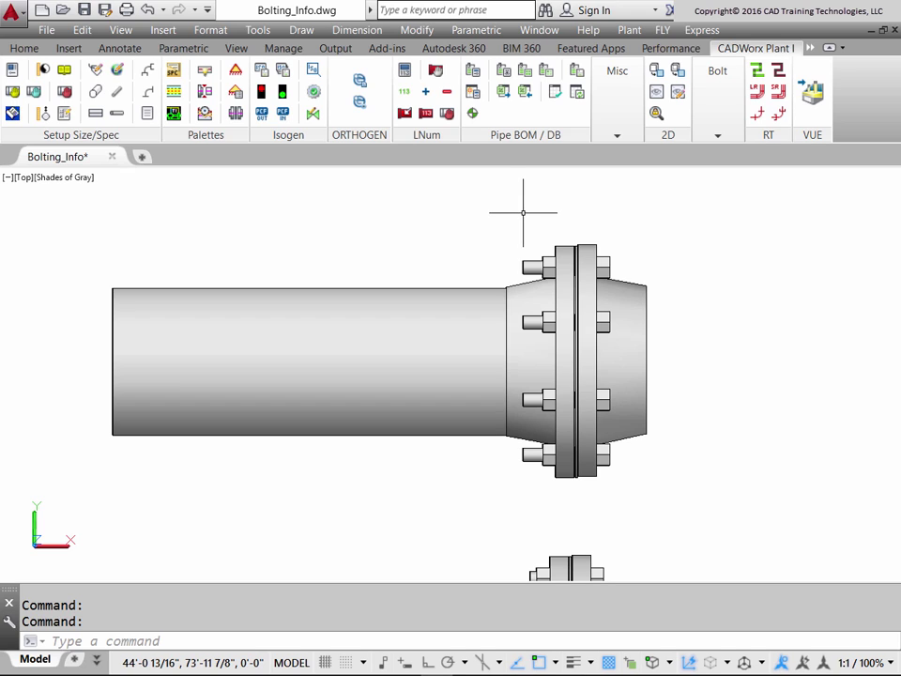
- Recentre on the flange pair, then use Zoom Previous (Z, P) to restore the earlier view
mouse_move(690, 516)
middle_down()
mouse_move(694, 264)
mouse_move(681, 240)
mouse_move(669, 251)
middle_up()
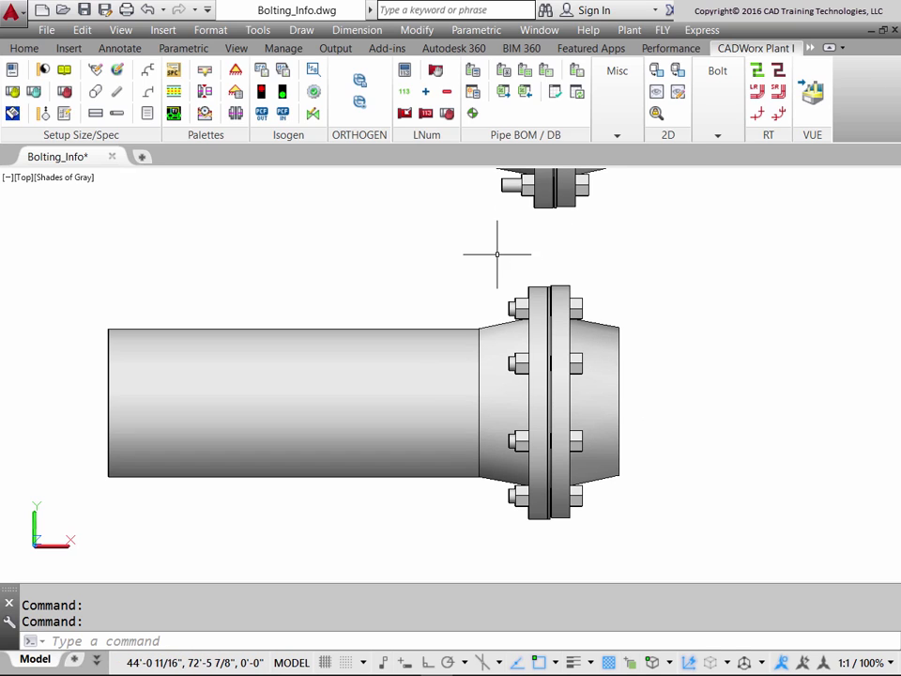
text(z)
key(Return)
text(p)
key(Return)
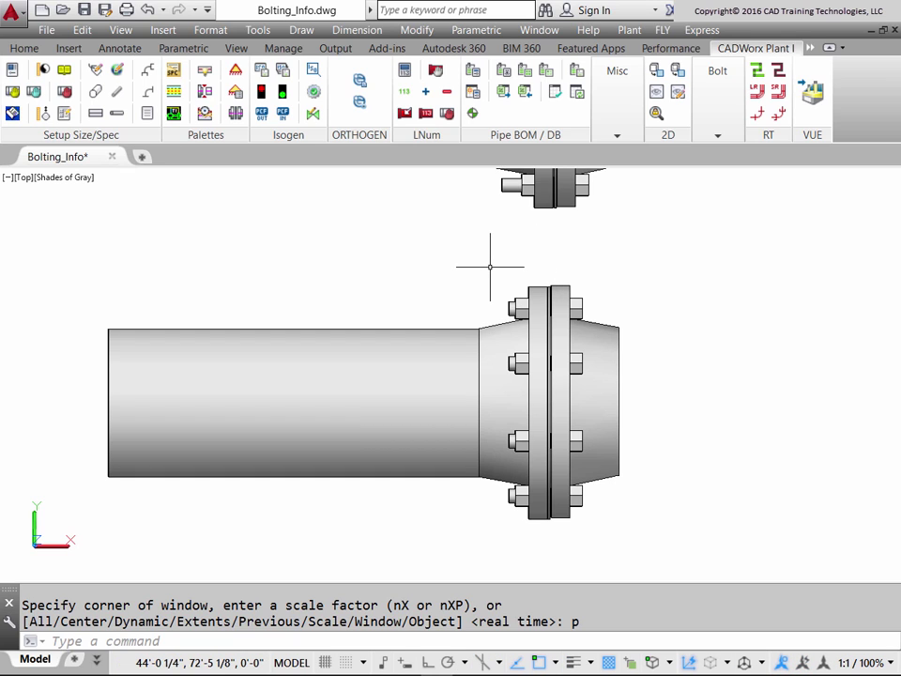
key(Return)
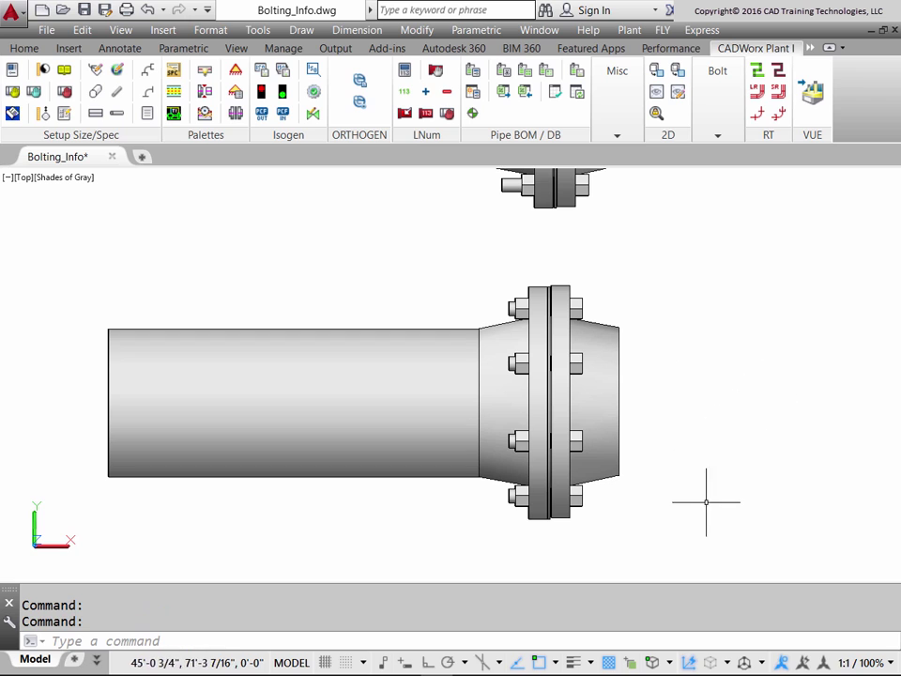
- Pan to the lower flange pair and open Component Edit for the 8" 150LB wafer butterfly valve
mouse_move(703, 498)
middle_down()
mouse_move(706, 255)
mouse_move(647, 228)
middle_up()
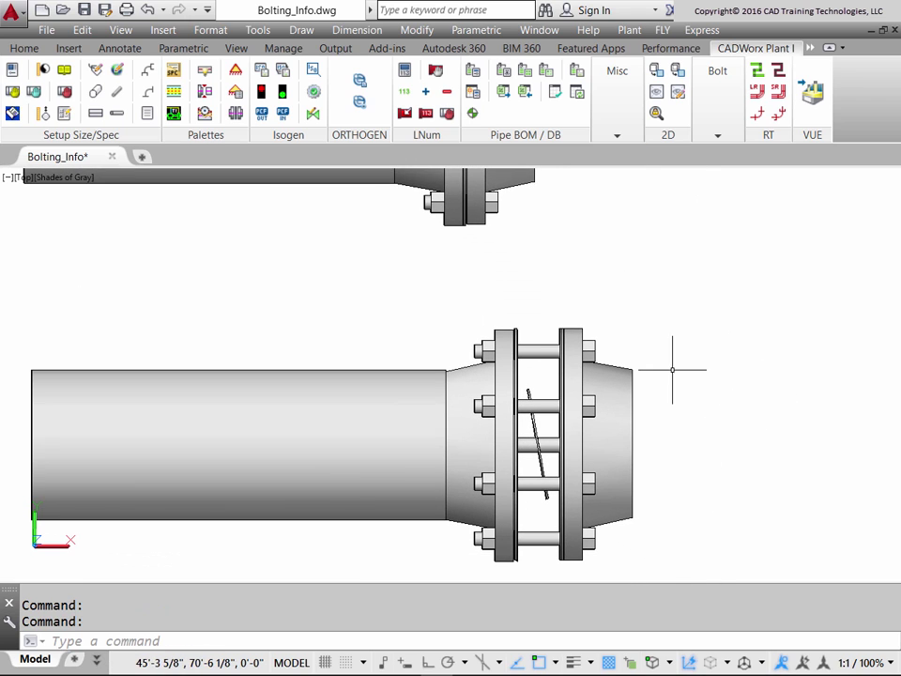
mouse_move(691, 368)
middle_down()
mouse_move(672, 285)
mouse_move(658, 293)
middle_up()
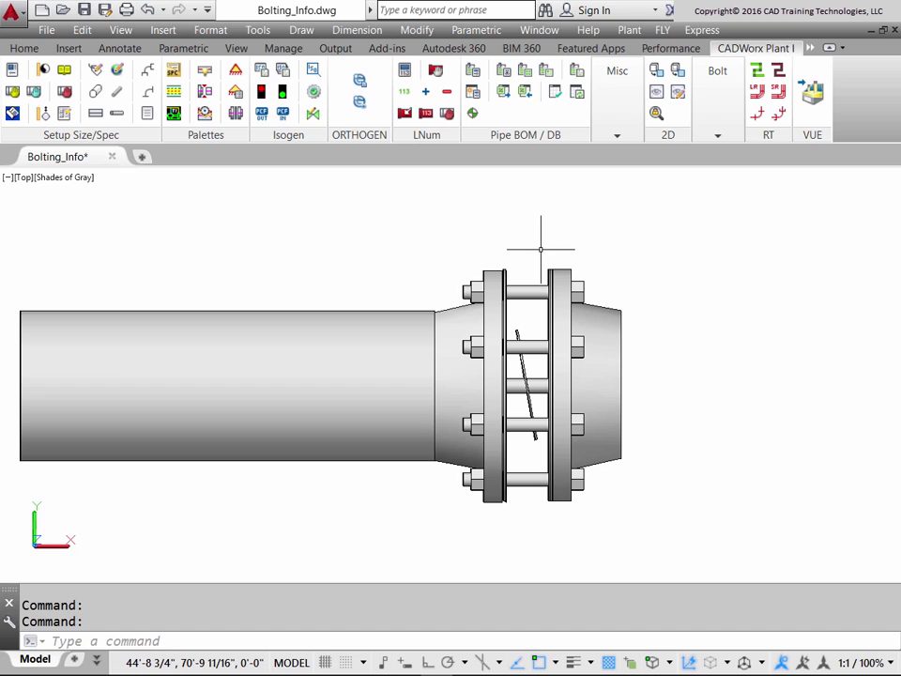
middle_drag(541, 249, 544, 248)
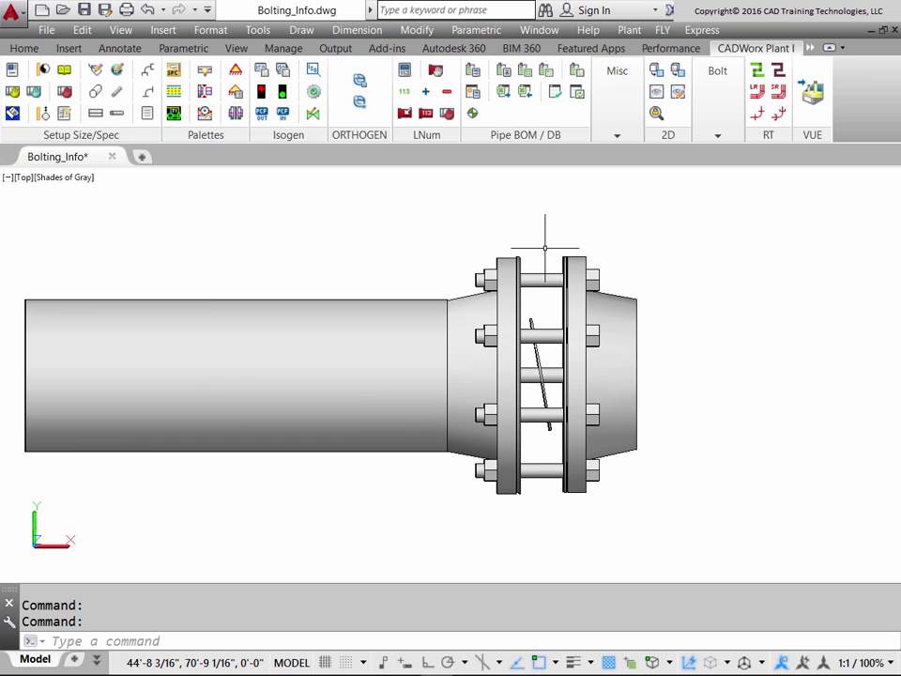
click(524, 310)
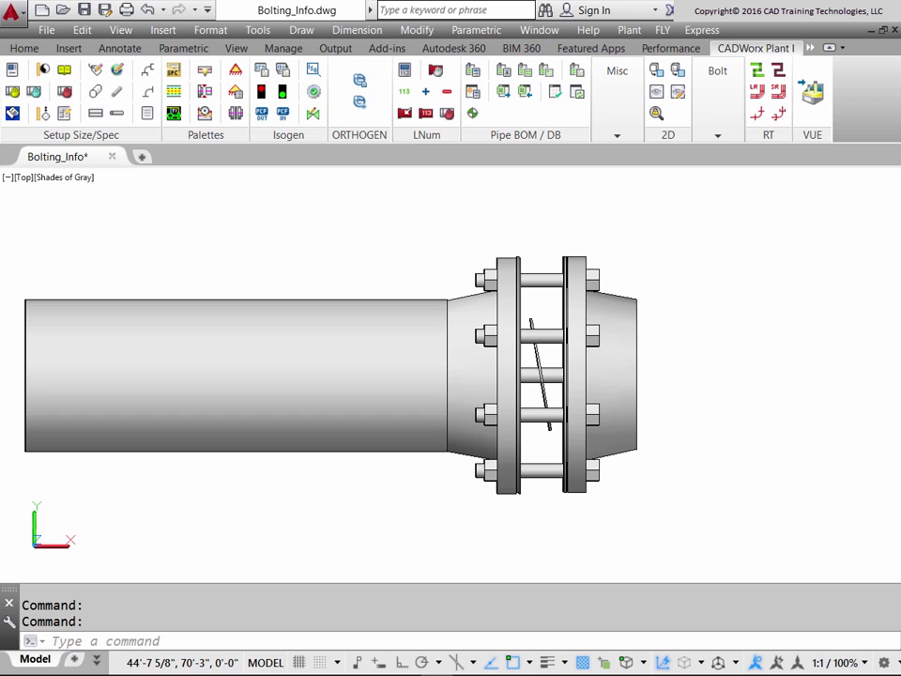
click(535, 354)
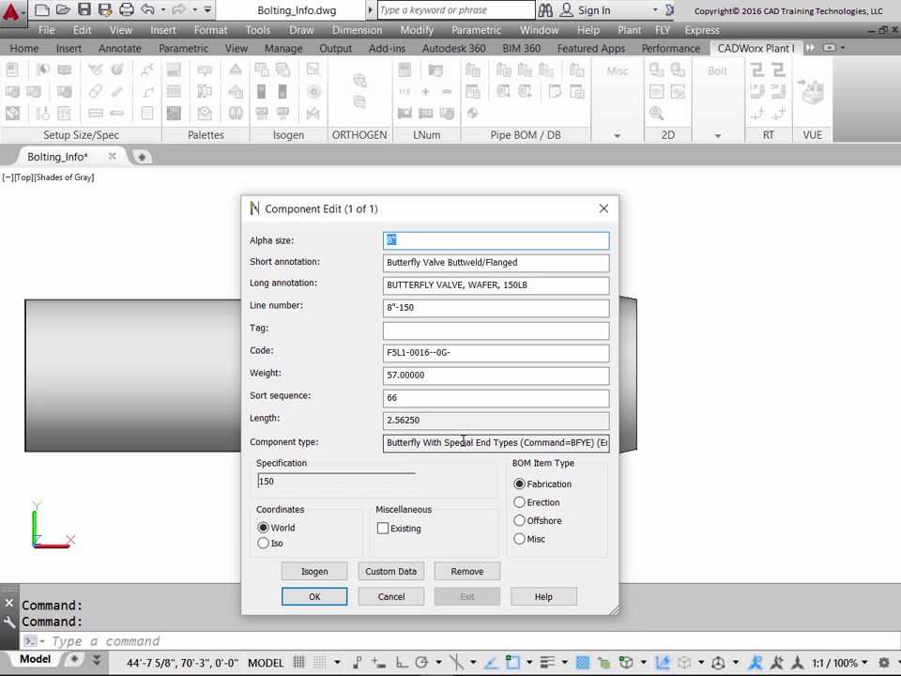
- Close the valve properties, check the eight 3/4" stud bolts' 6 1/4" LG length, and cancel
click(319, 597)
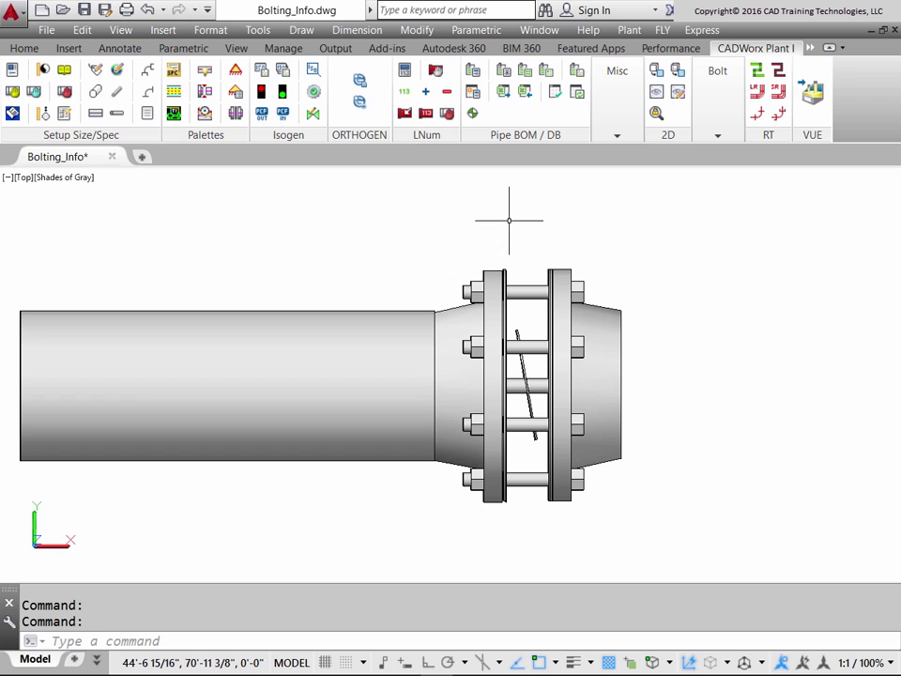
click(528, 290)
double_click(528, 290)
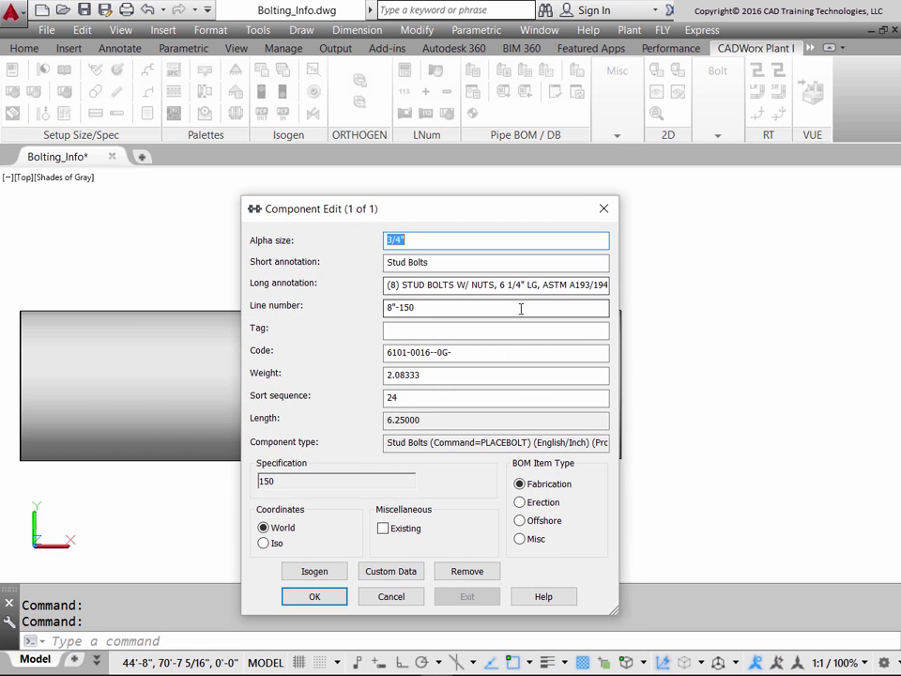
drag(499, 285, 533, 284)
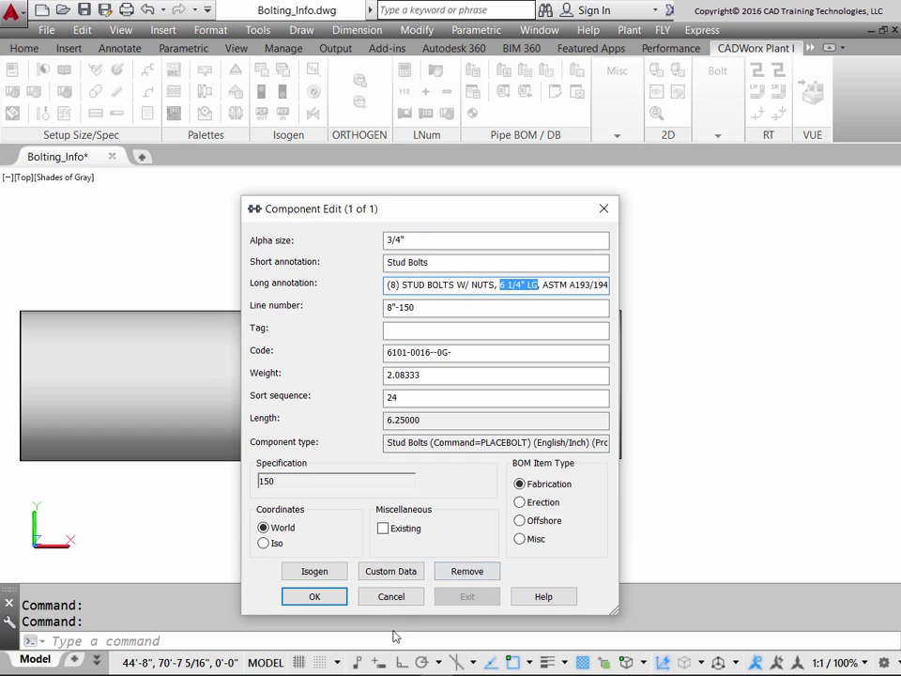
click(381, 598)
key(Escape)
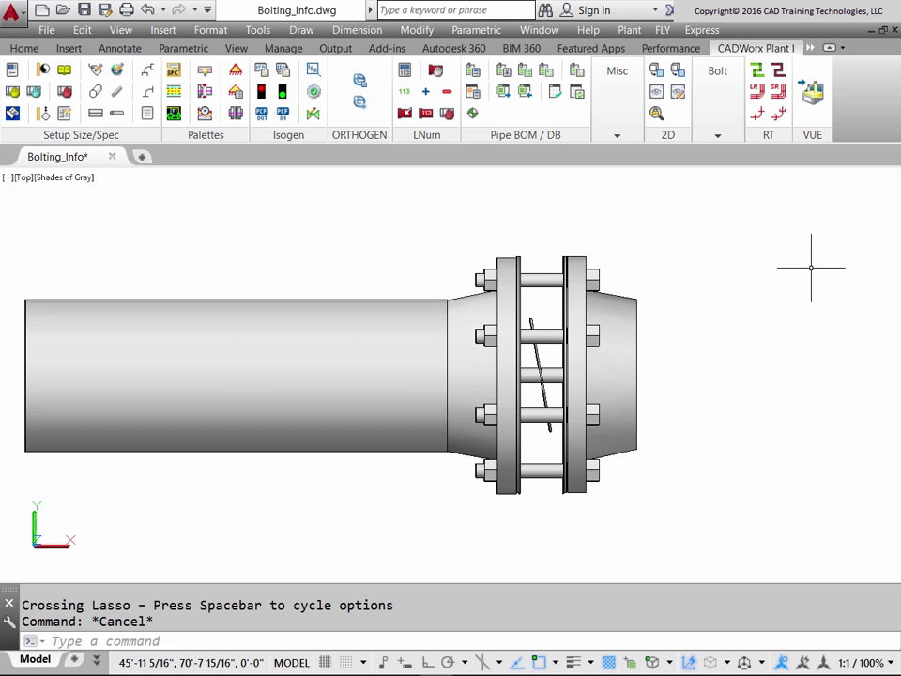
- Pan across the drawing to centre the hubbed flange pair with nuts on both sides
mouse_move(762, 303)
middle_down()
mouse_move(481, 487)
mouse_move(364, 544)
middle_up()
middle_drag(778, 332, 591, 440)
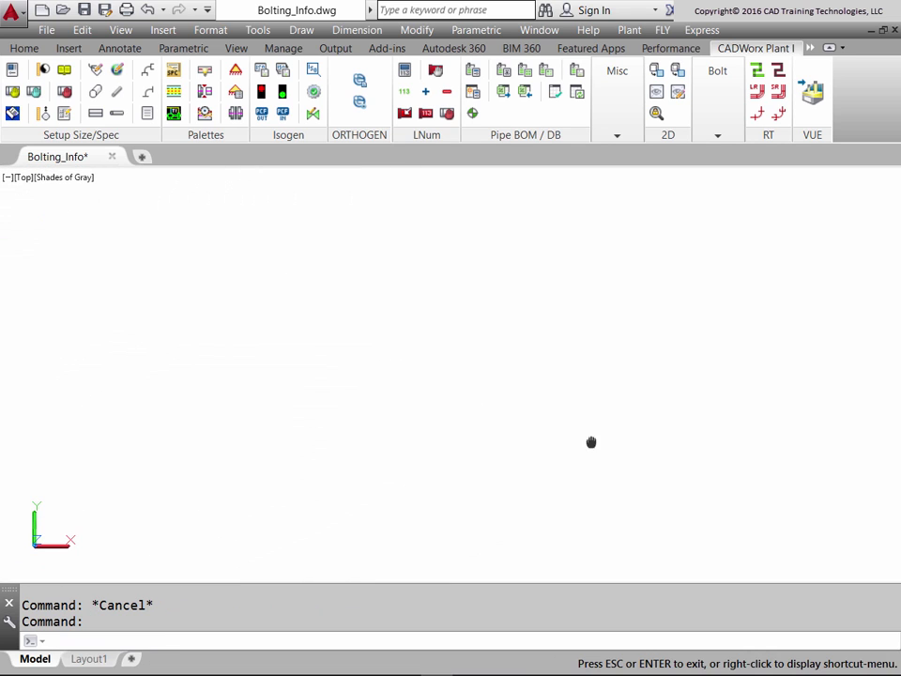
middle_drag(891, 441, 793, 437)
middle_drag(843, 363, 222, 539)
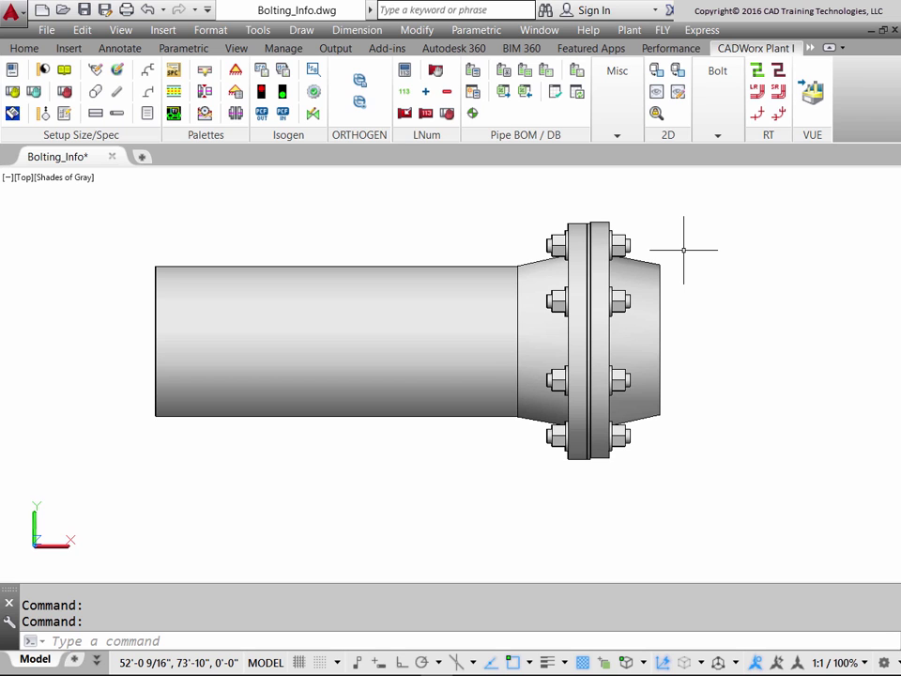
- On the guide's page 196 Bolts section, hide bookmarks and scroll down to the User Part Number entry
click(447, 666)
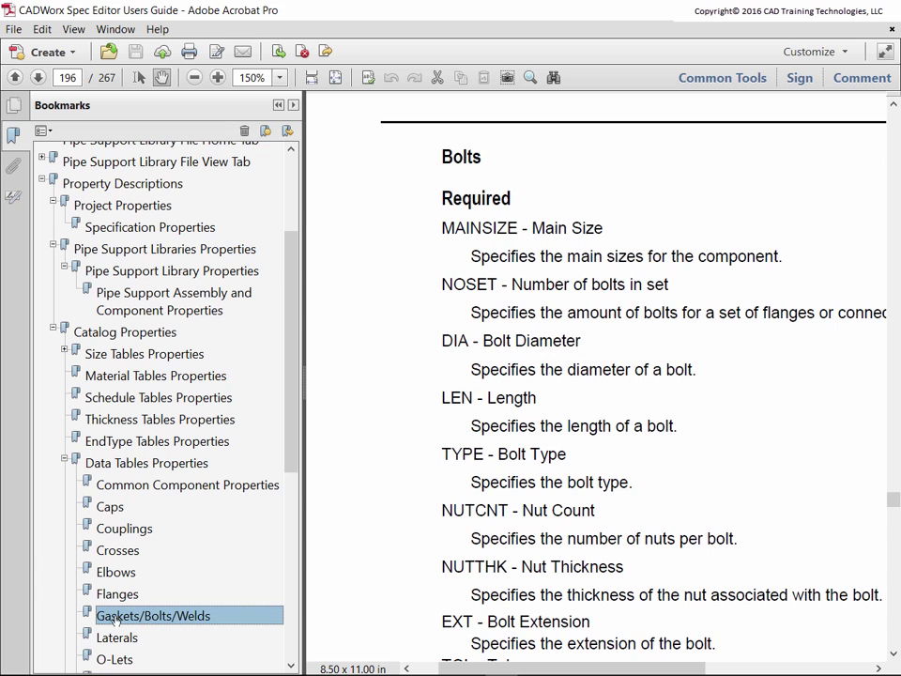
click(277, 104)
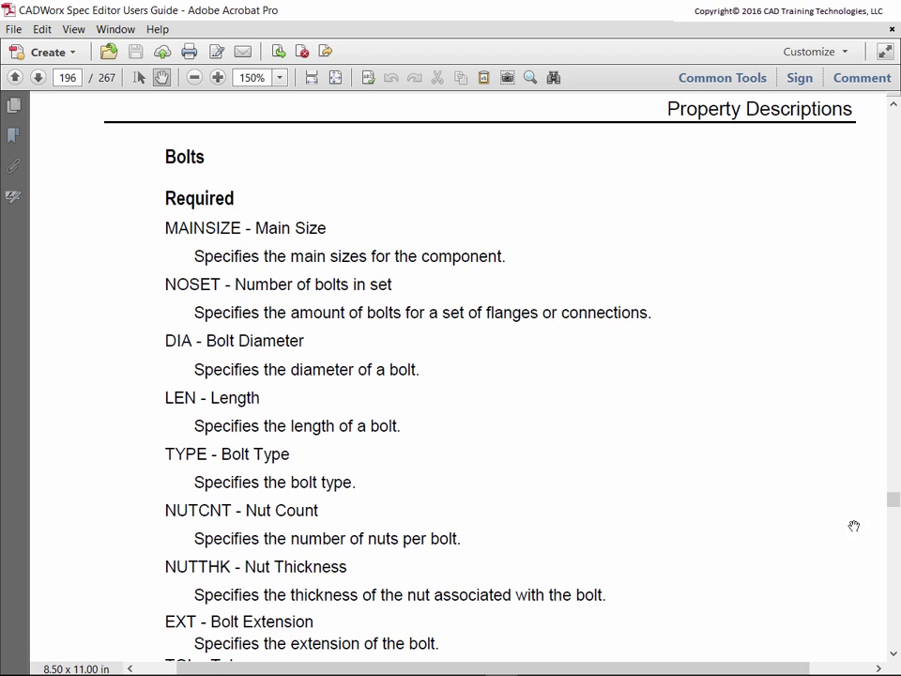
click(892, 655)
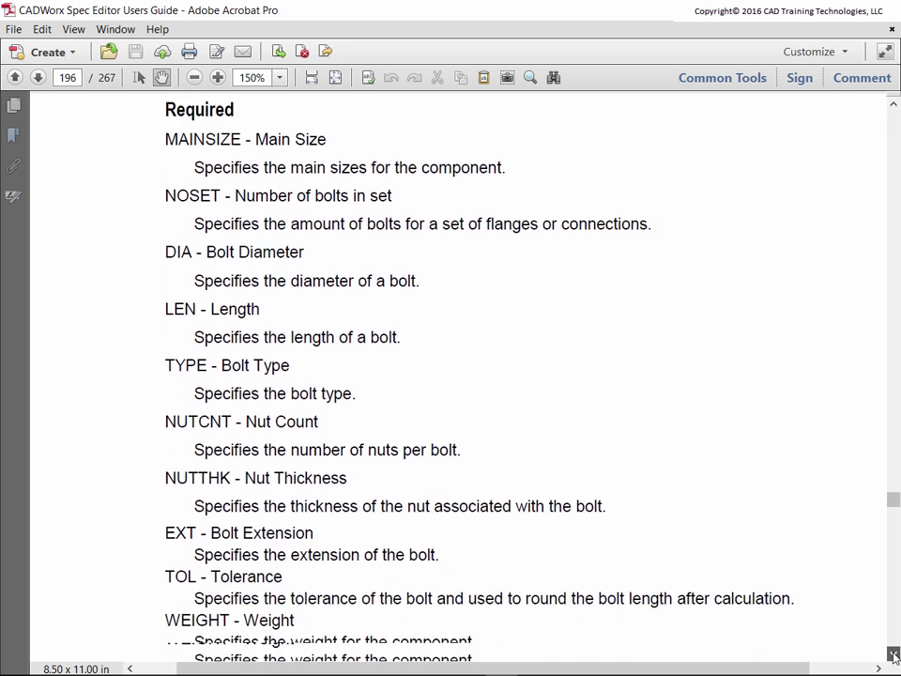
scroll(475, 310, down, 3)
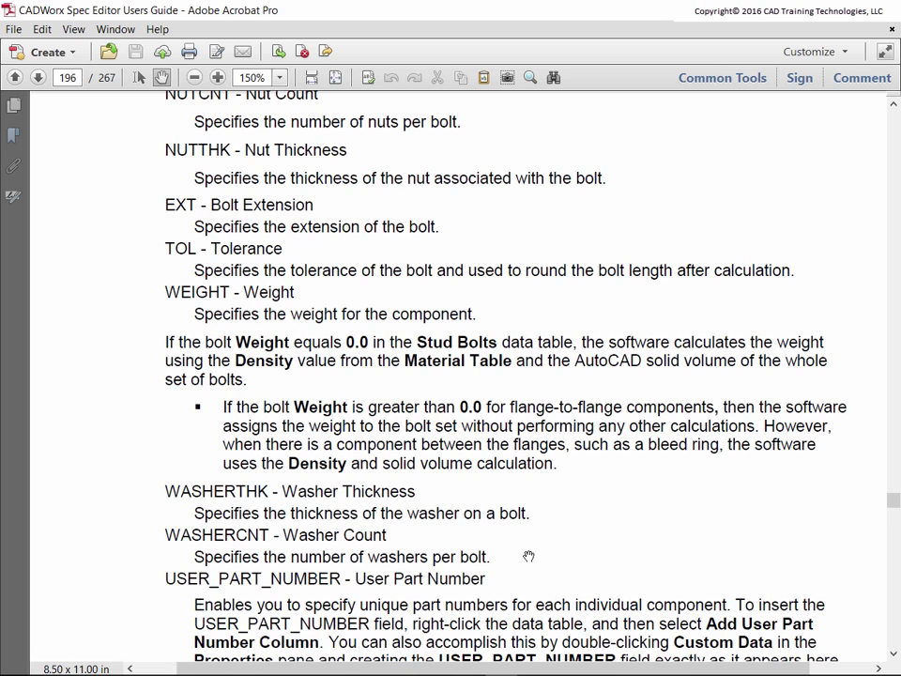
- Scroll to page 197's Bolt Length Calculation diagrams for Bolt Types 1 and 2
click(893, 654)
drag(894, 654, 894, 654)
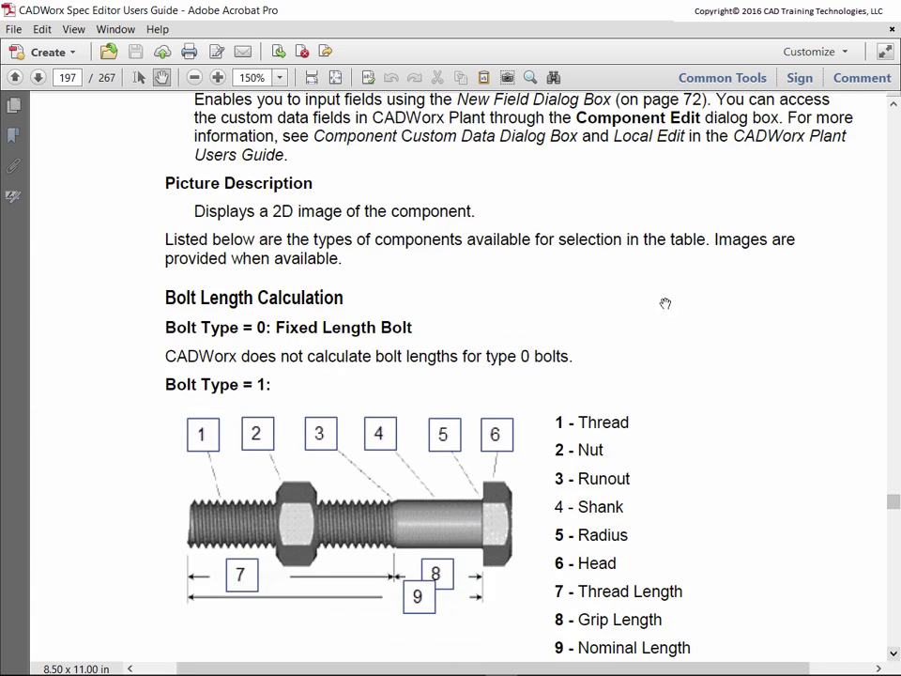
scroll(657, 315, up, 1)
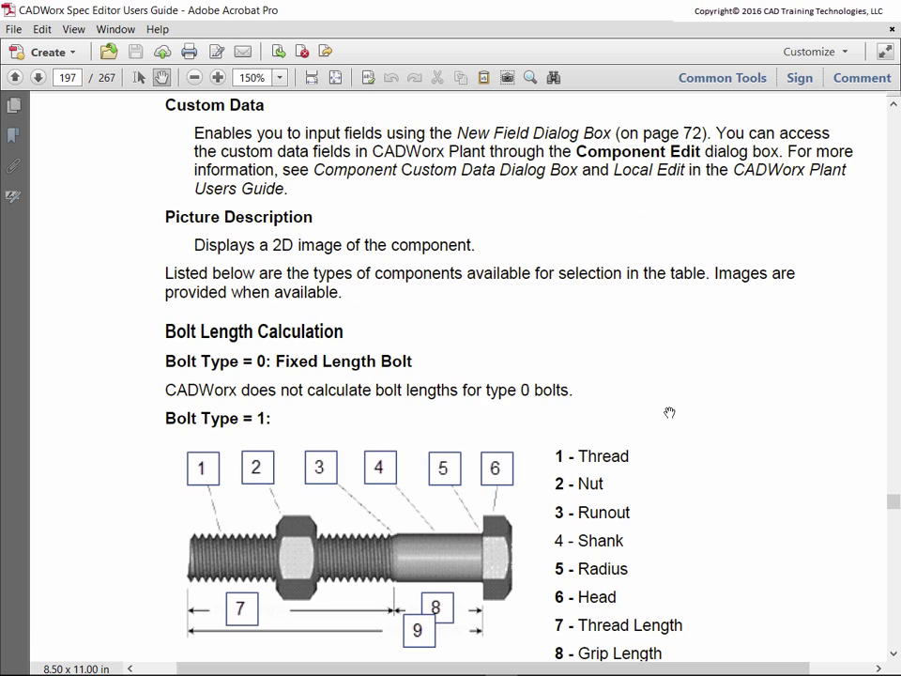
scroll(762, 396, down, 5)
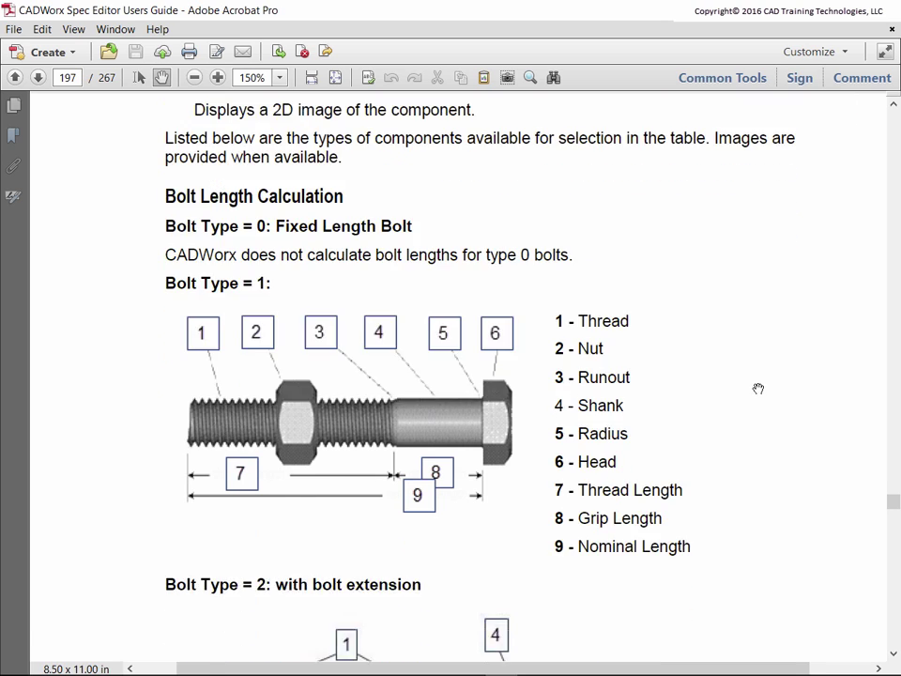
scroll(748, 380, down, 1)
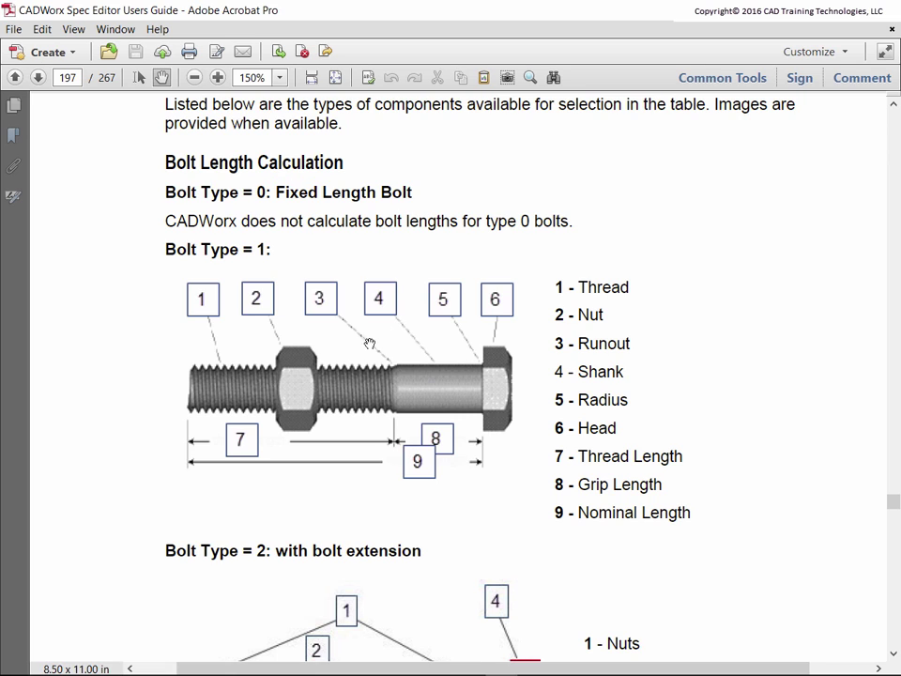
scroll(742, 334, down, 5)
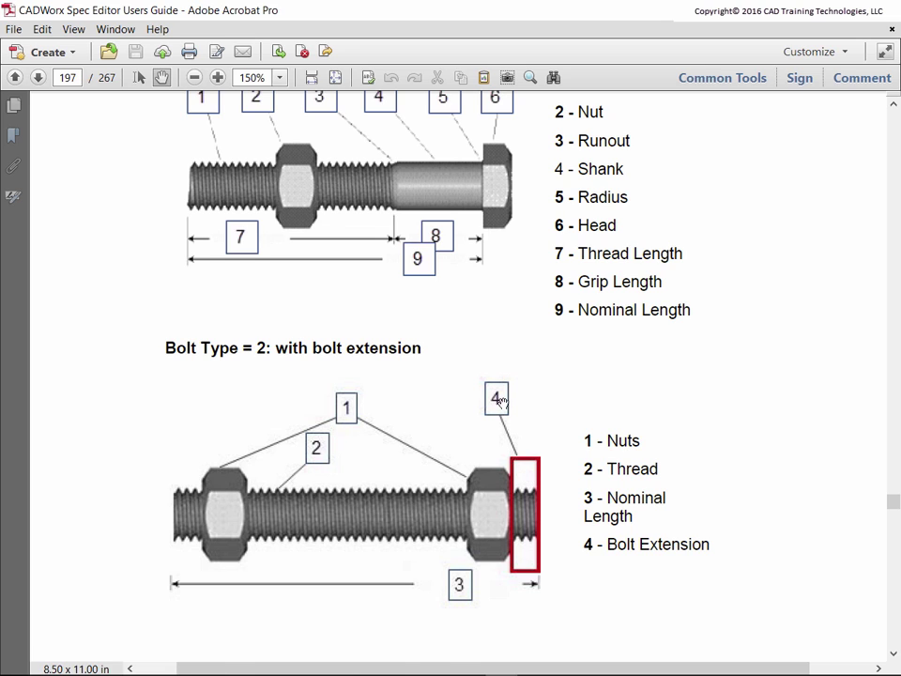
scroll(794, 439, down, 4)
scroll(790, 429, down, 11)
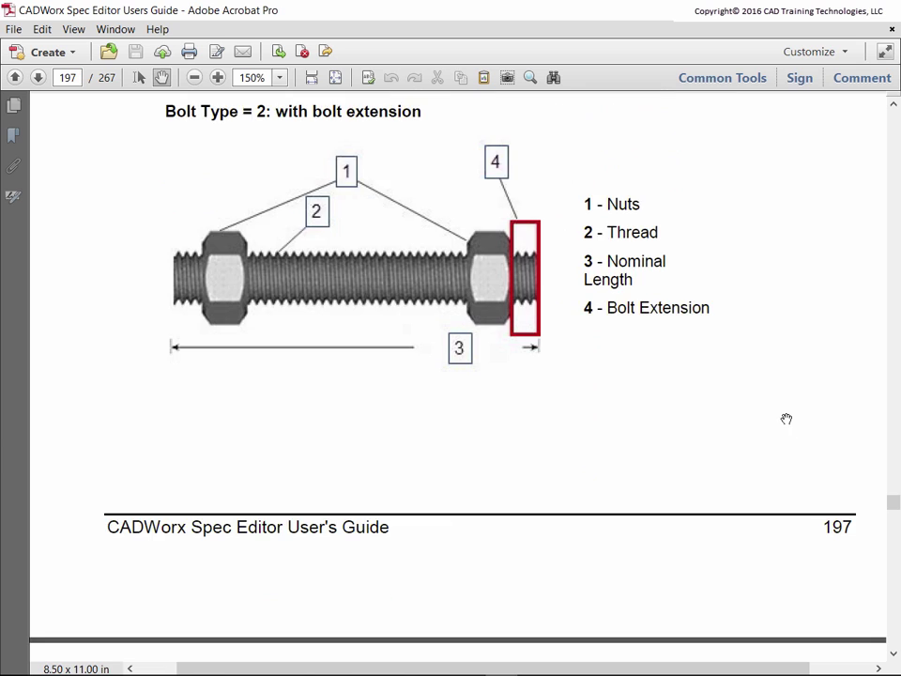
- Scroll onto page 198 past the nut count examples to the Bolt Length Formula
scroll(747, 397, down, 5)
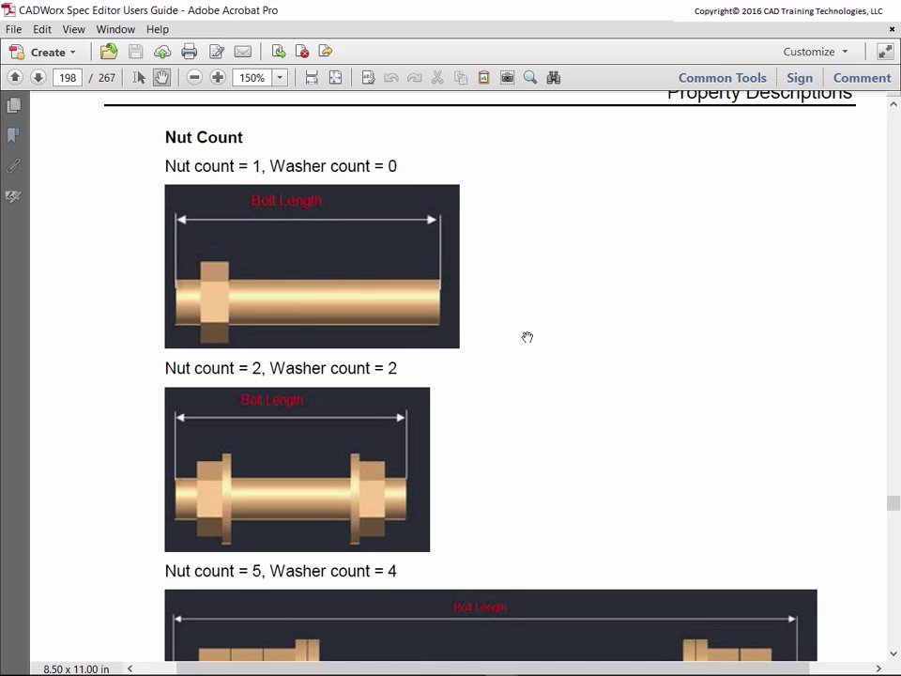
scroll(521, 333, down, 1)
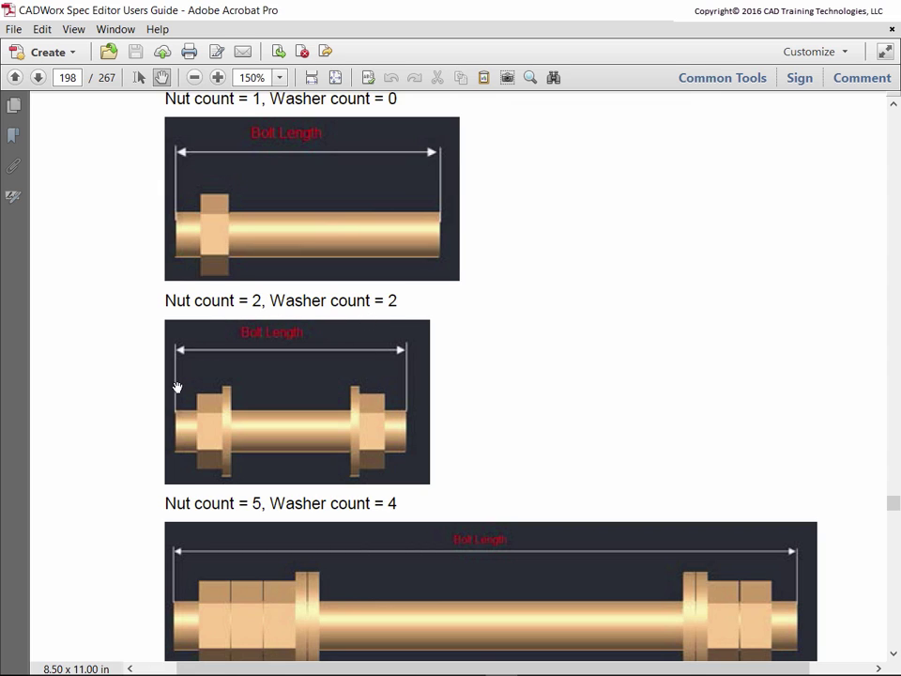
scroll(563, 399, down, 3)
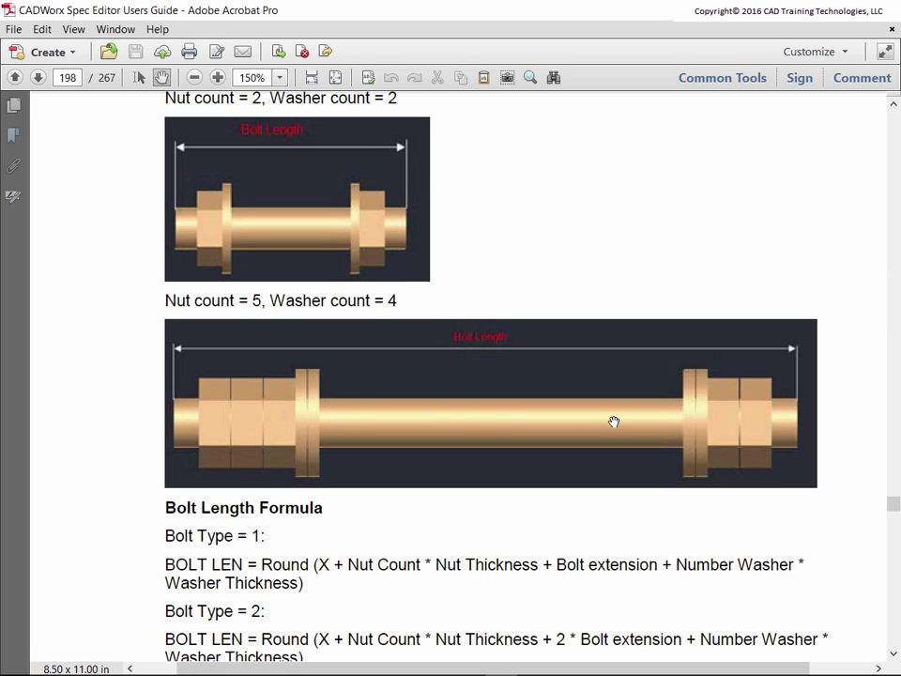
scroll(468, 473, down, 3)
scroll(456, 456, down, 2)
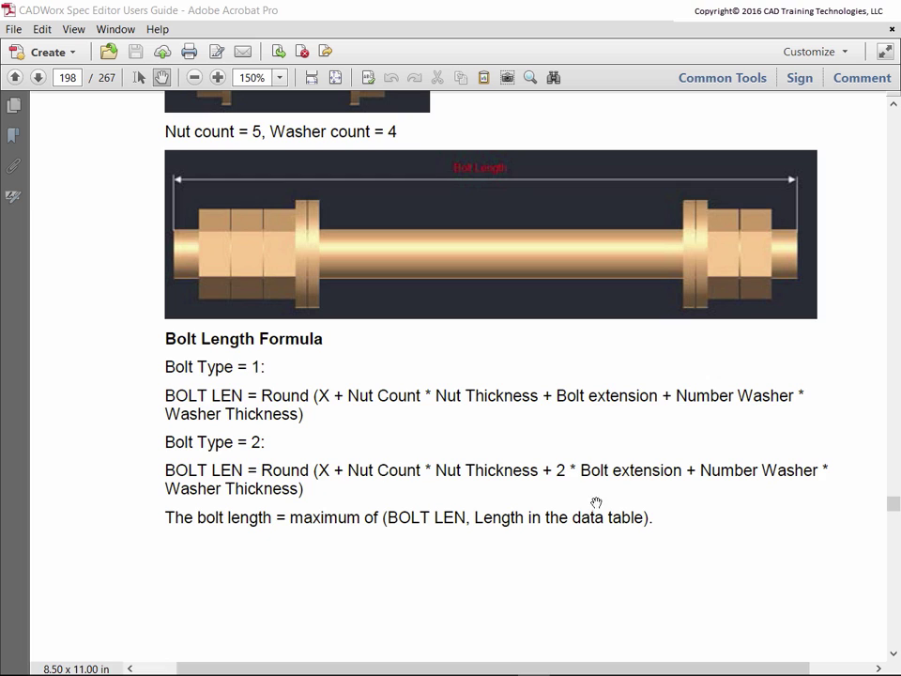
scroll(404, 490, down, 1)
- Scroll to page 199's BoltRoundControl rounding options 0–3 and the Bolt Flanges heading
scroll(722, 506, down, 5)
scroll(688, 472, down, 7)
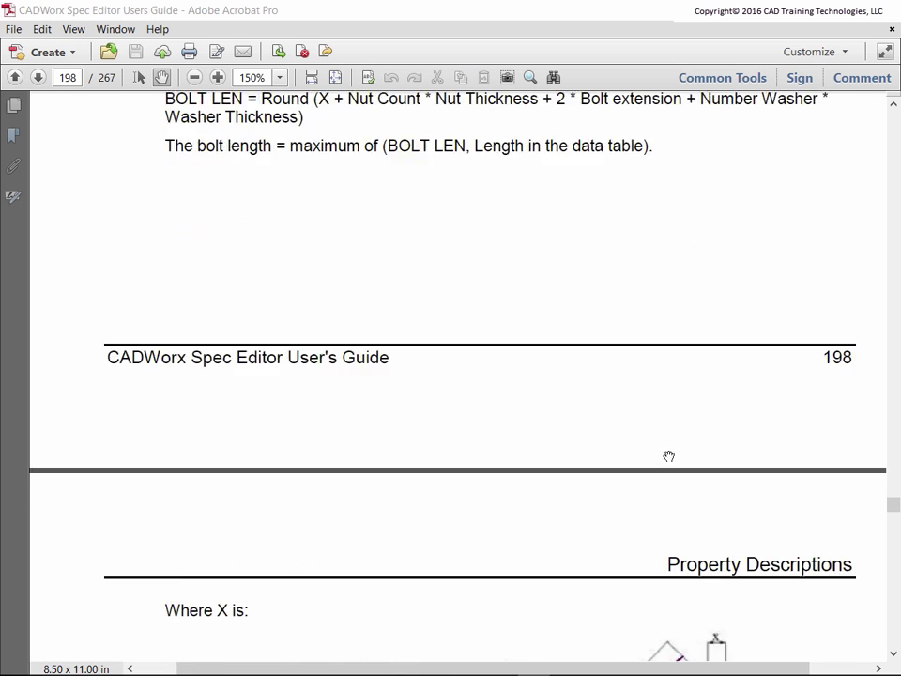
scroll(598, 415, down, 7)
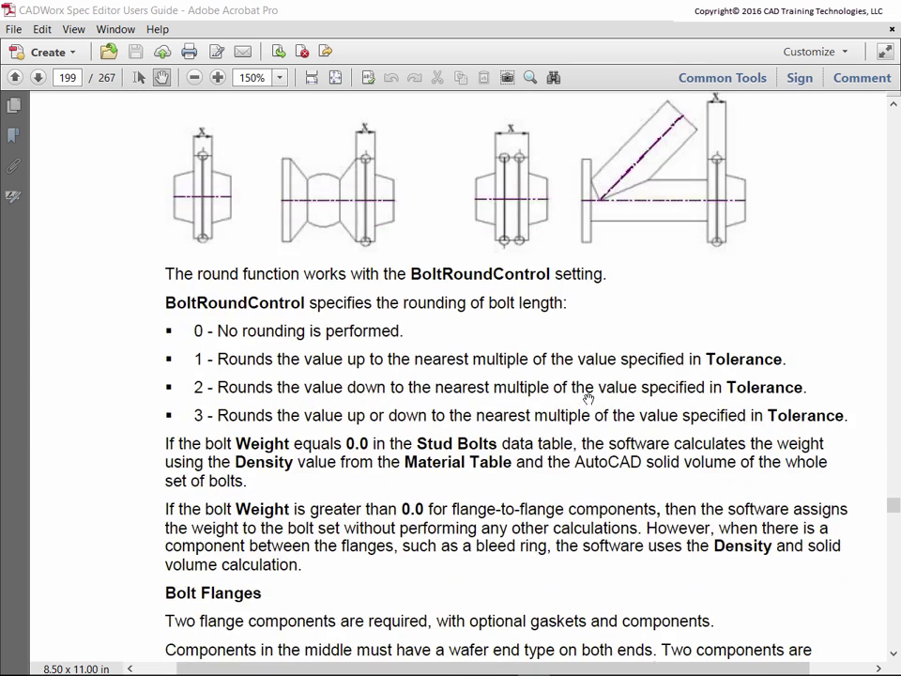
scroll(583, 394, down, 2)
scroll(592, 386, up, 1)
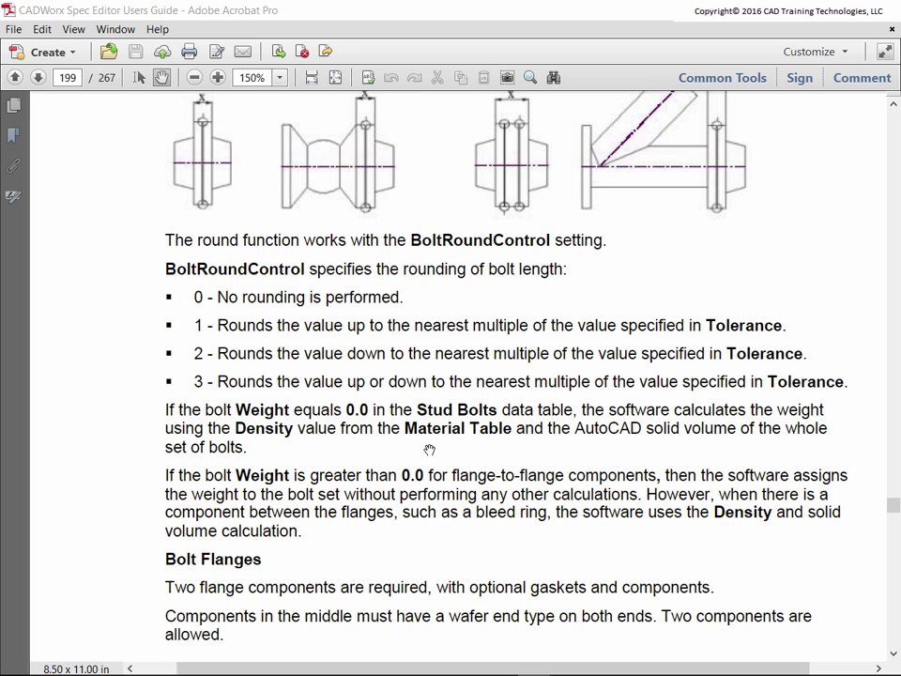
- Scroll down until the 1 - Bleed ring and 2 - Spectacle blind diagram is fully visible
scroll(424, 450, down, 6)
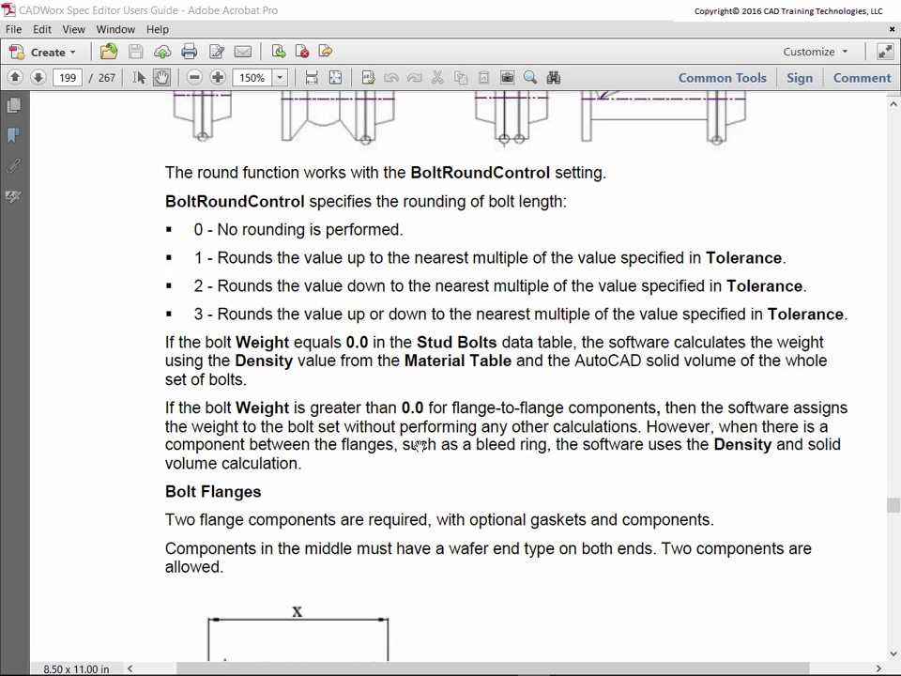
scroll(417, 441, down, 2)
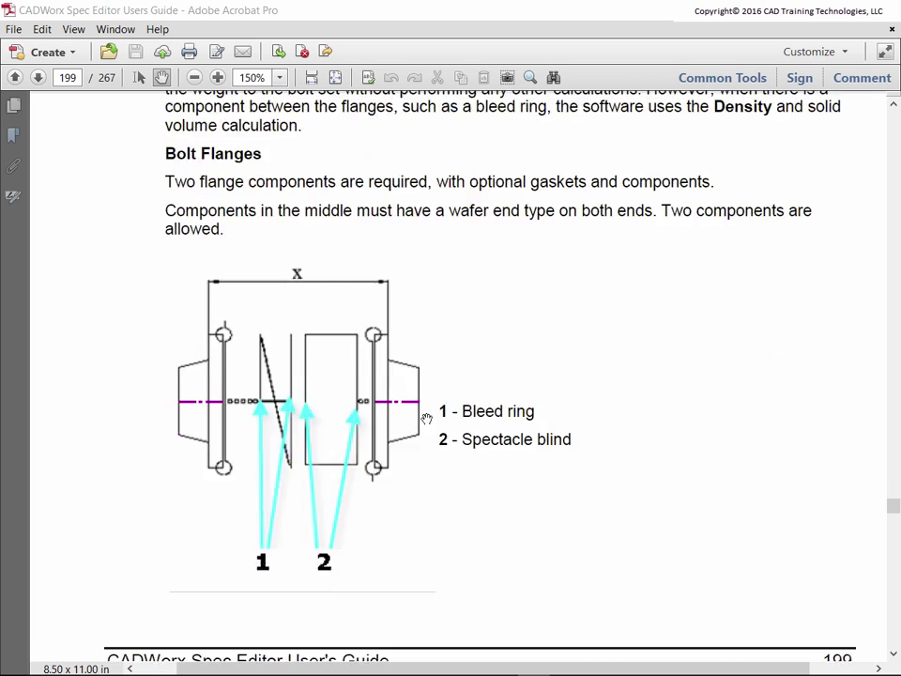